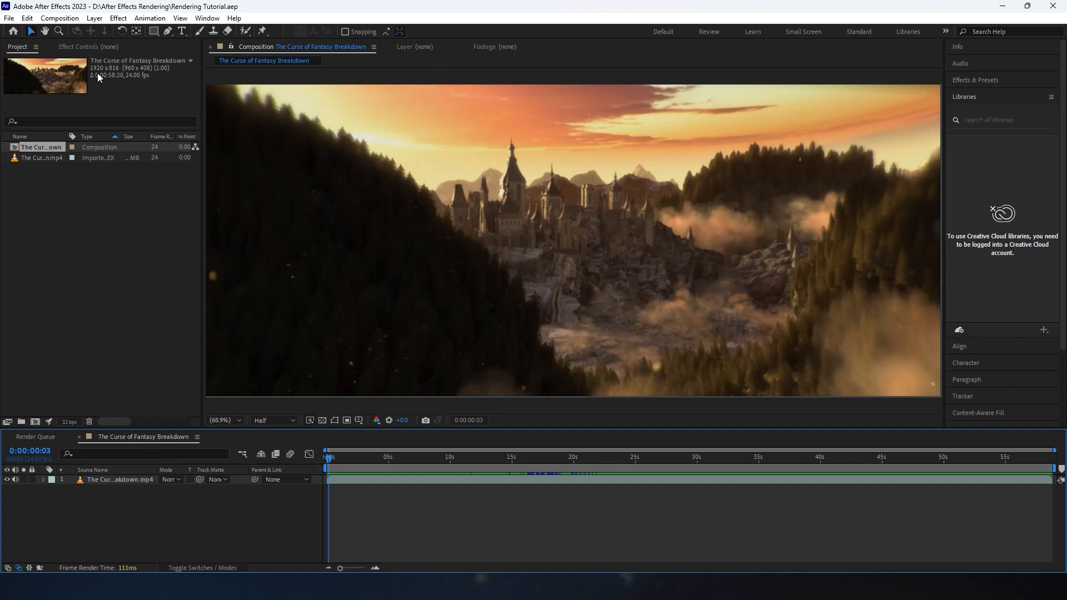
# - Add The Curse of Fantasy Breakdown composition to the render queue and enlarge the queue's area
pyautogui.click(60, 19)
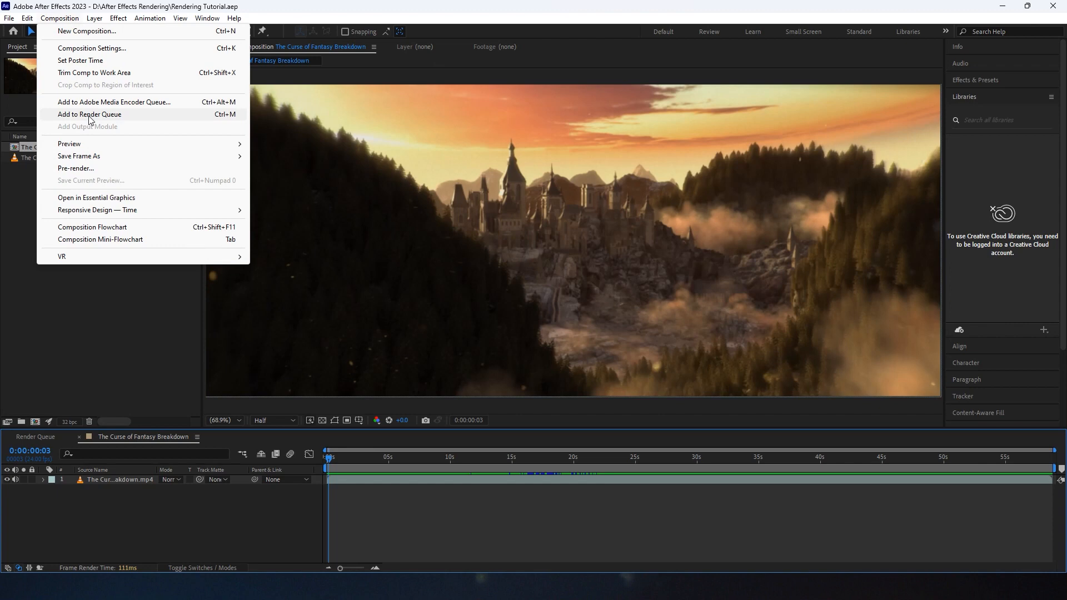
pyautogui.click(200, 115)
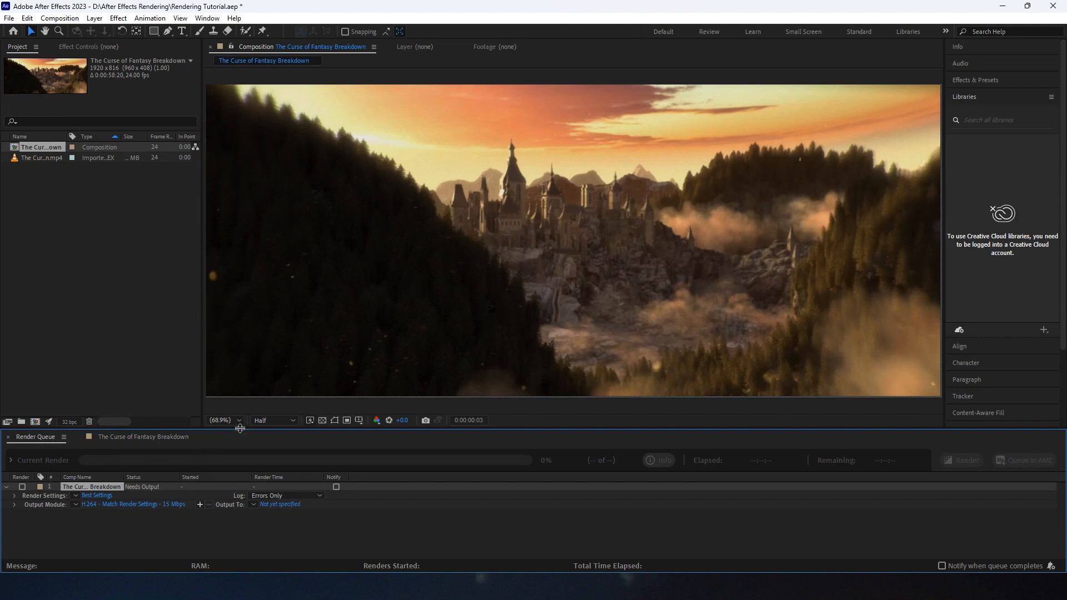
pyautogui.moveTo(239, 429); pyautogui.dragTo(222, 293)
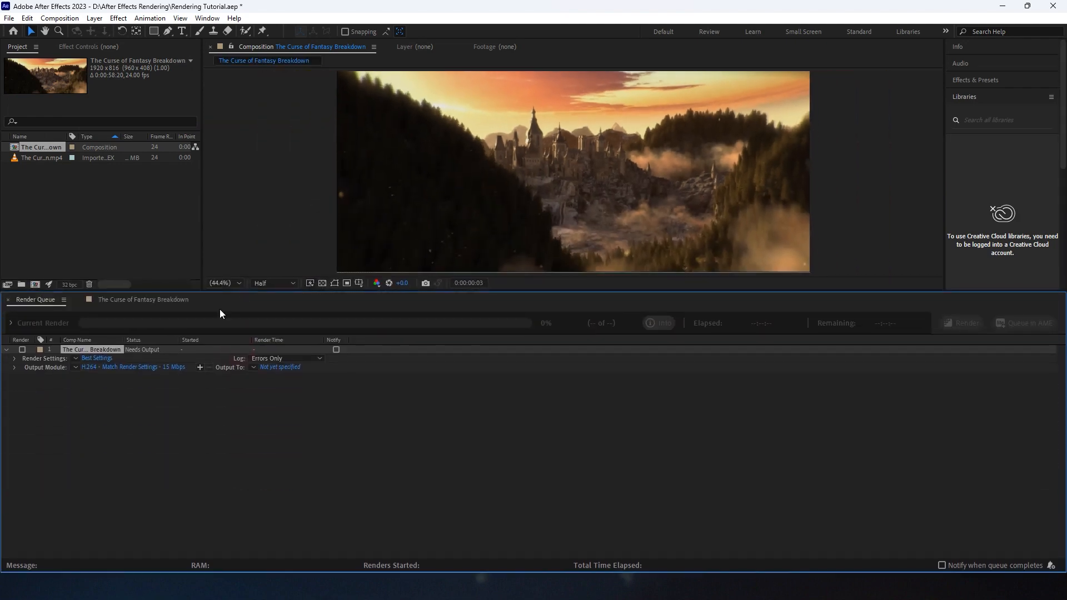
# - Set the queued render's output module to the High Quality with Alpha preset after trying H.264 - Match Render Settings - 5 Mbps
pyautogui.click(75, 369)
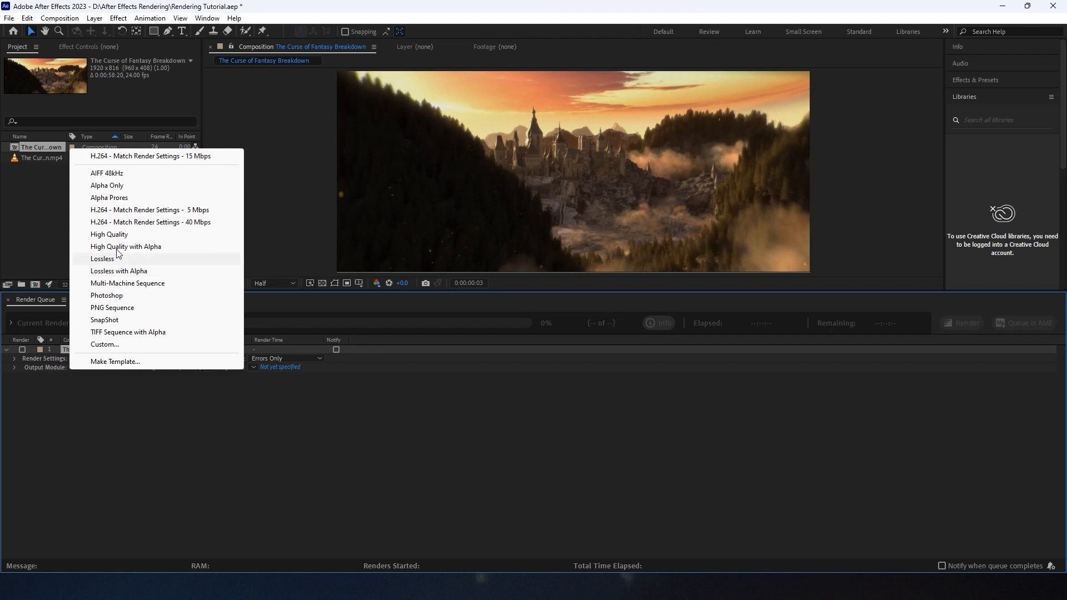
pyautogui.click(103, 214)
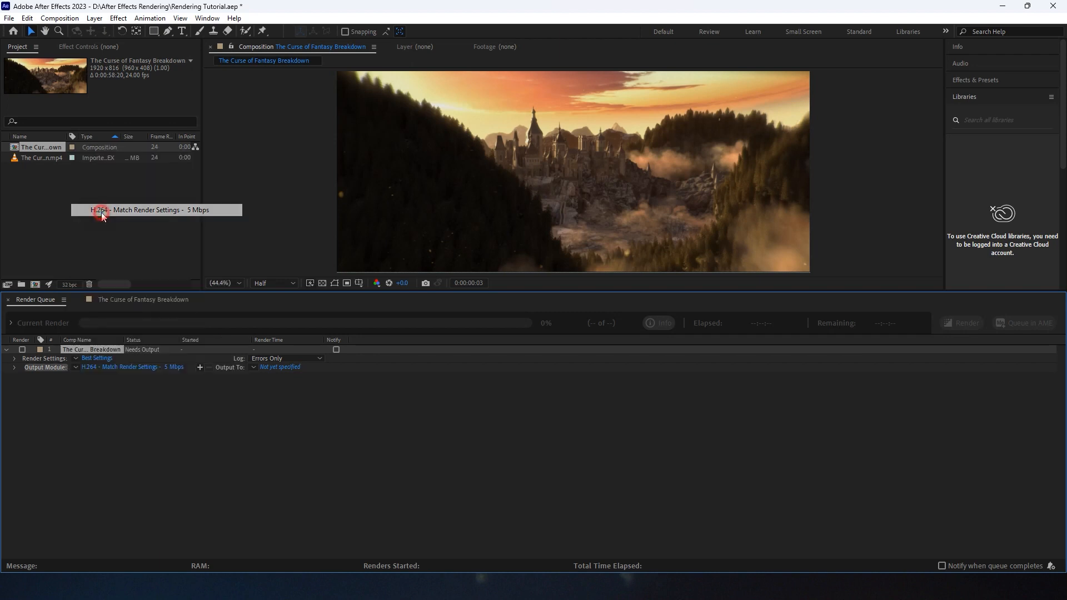
pyautogui.click(77, 368)
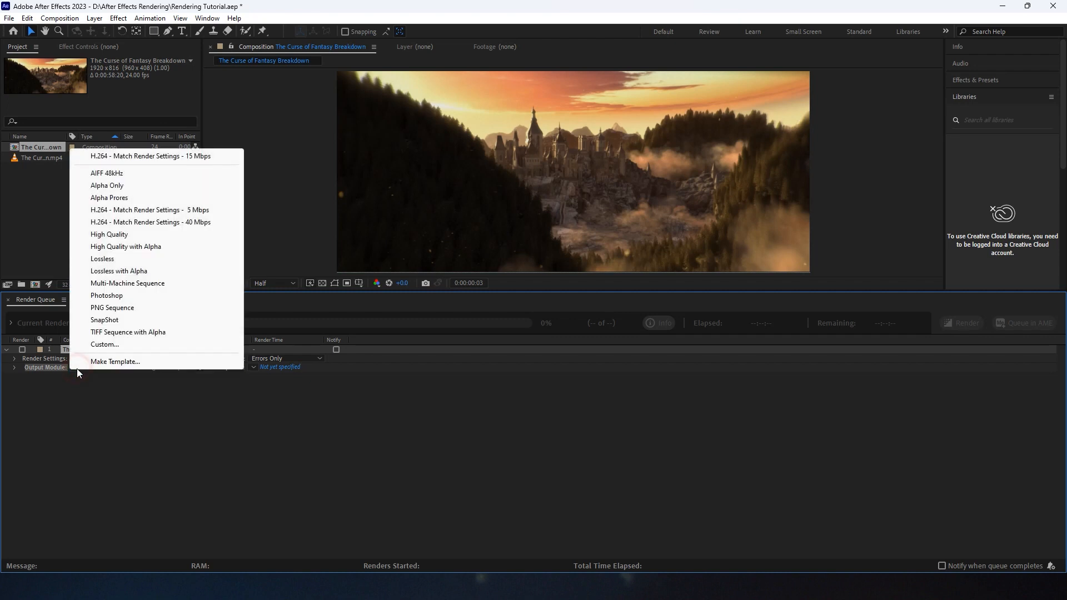
pyautogui.click(104, 247)
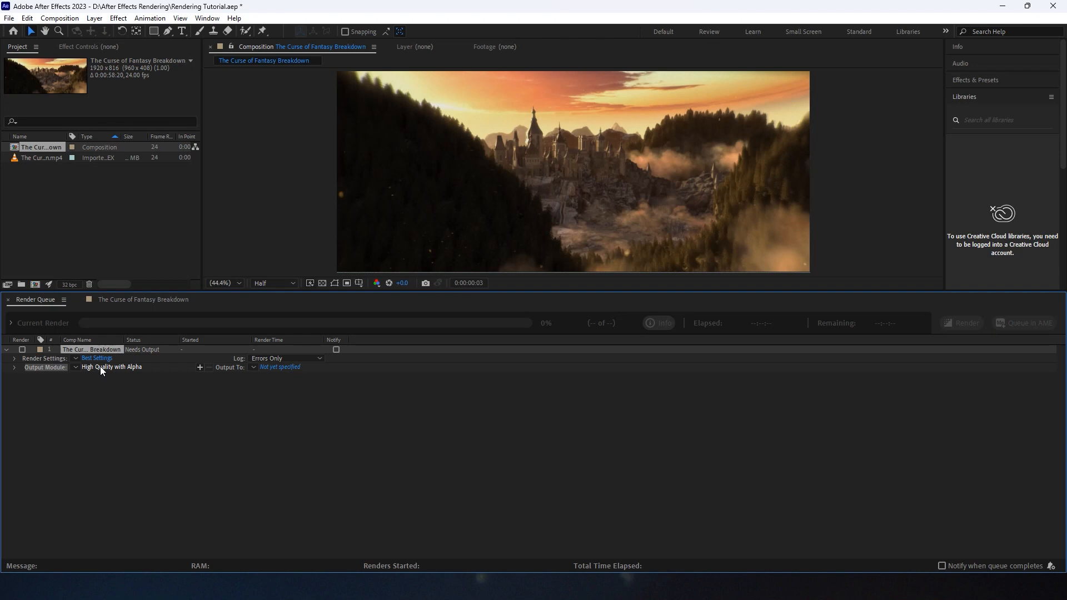
# - Open the output module's settings and keep QuickTime as the format with the Apple ProRes 4444 video codec
pyautogui.click(100, 368)
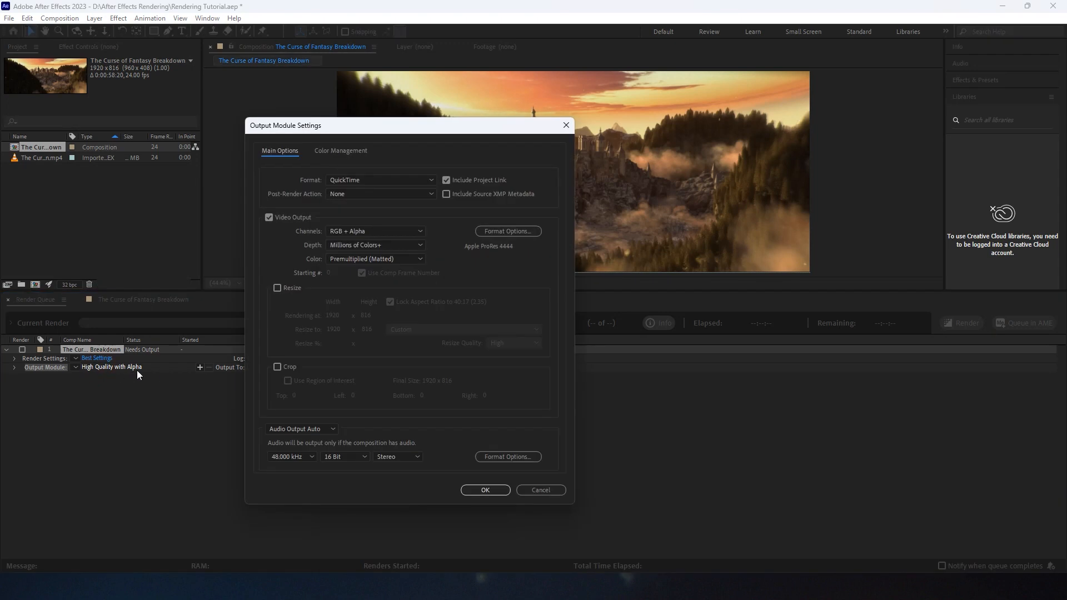
pyautogui.moveTo(341, 125); pyautogui.dragTo(463, 111)
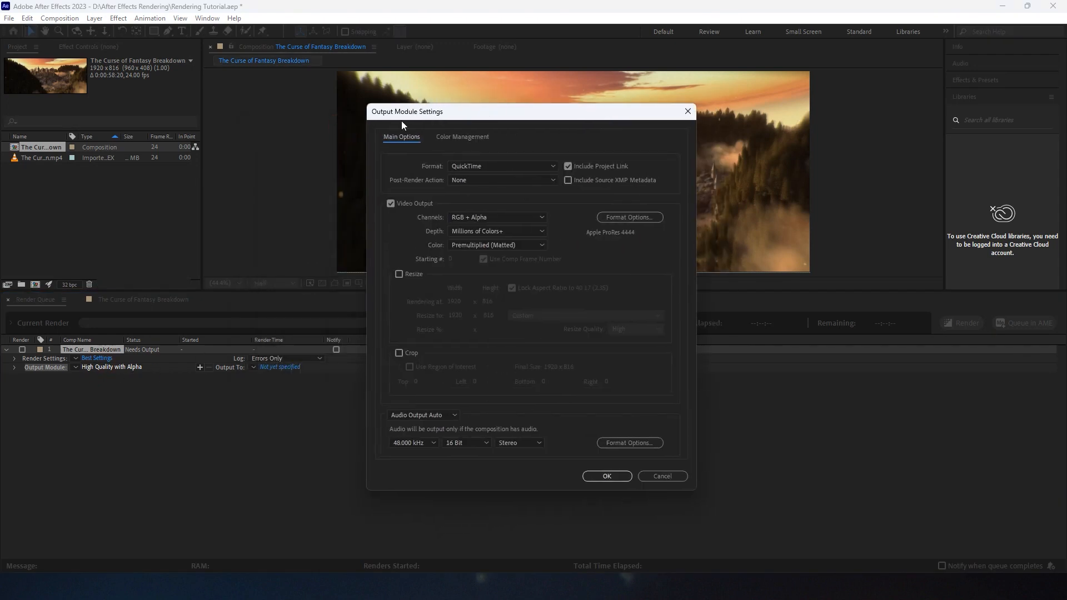
pyautogui.click(462, 168)
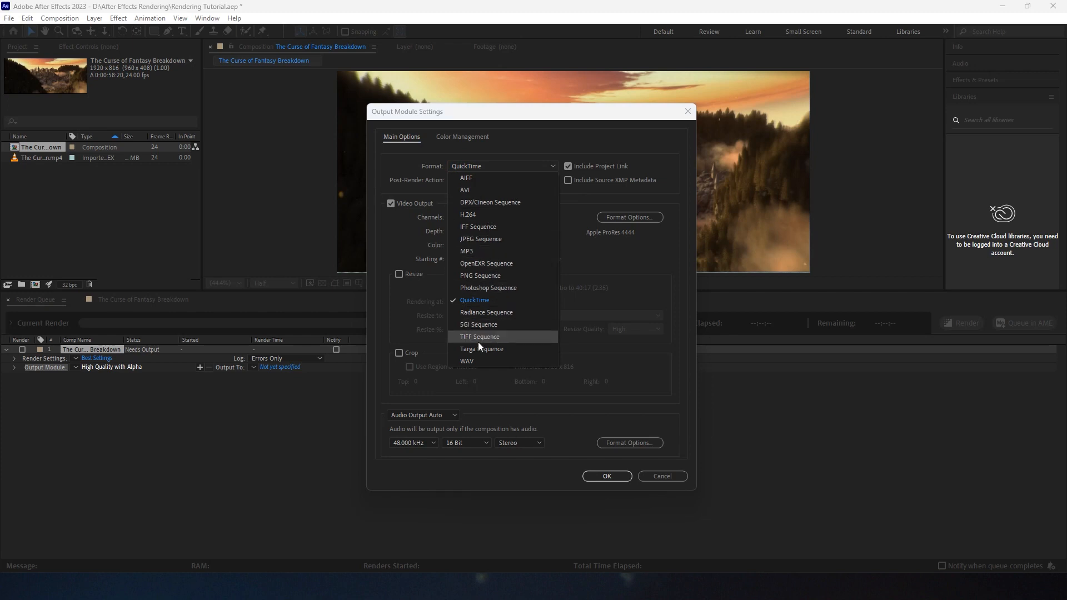
pyautogui.click(484, 306)
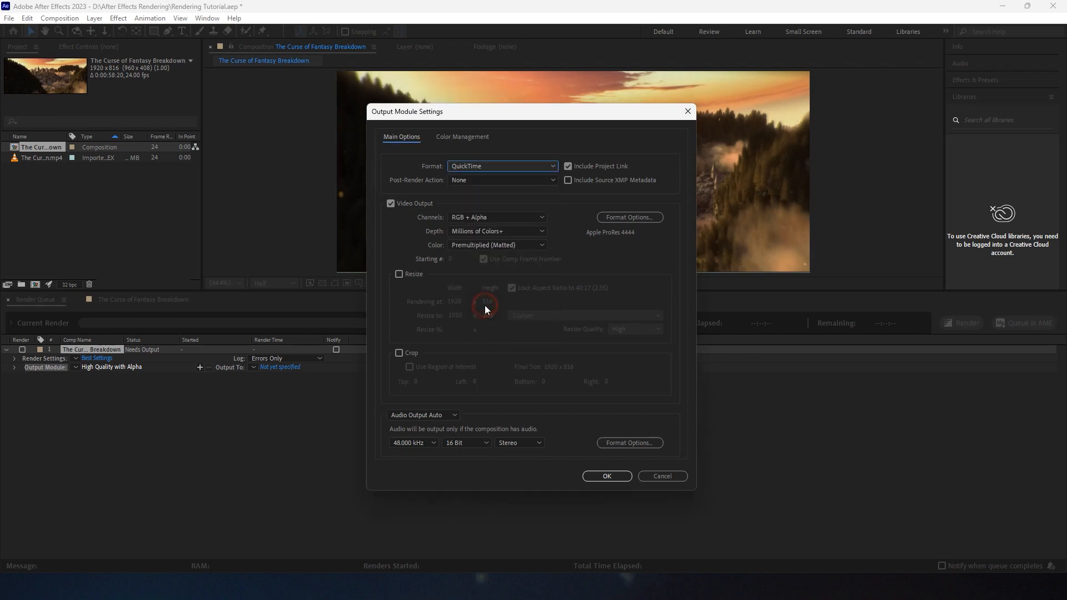
pyautogui.click(616, 219)
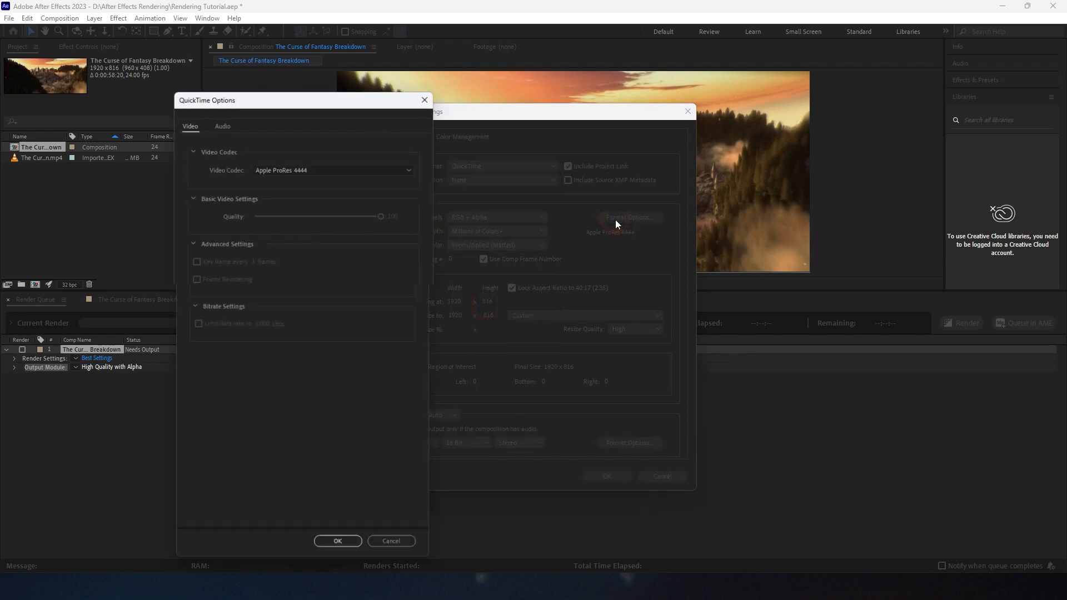
pyautogui.click(293, 169)
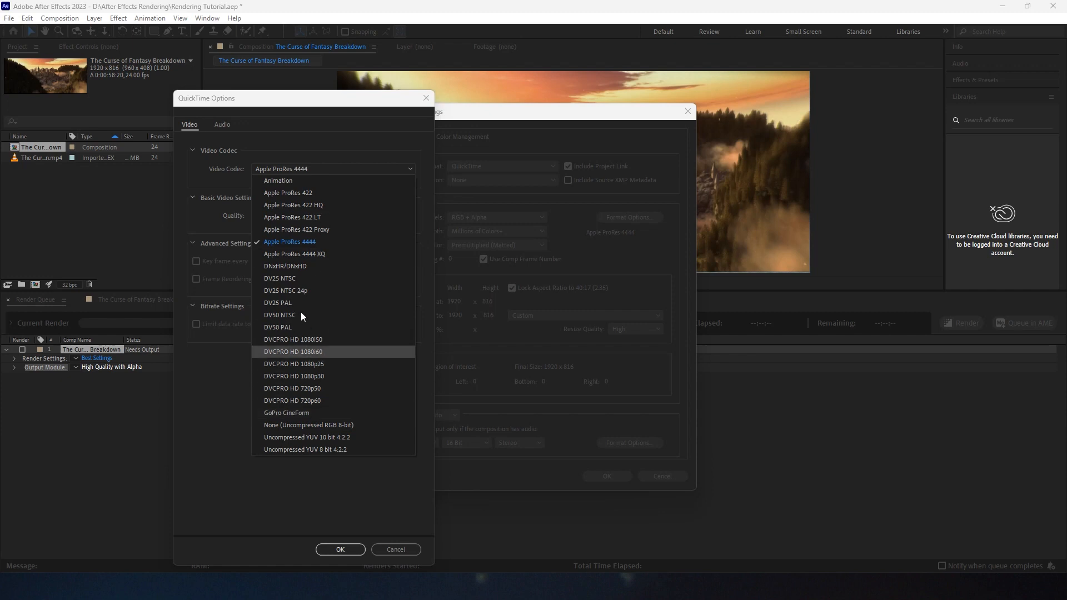
pyautogui.click(228, 391)
pyautogui.click(341, 550)
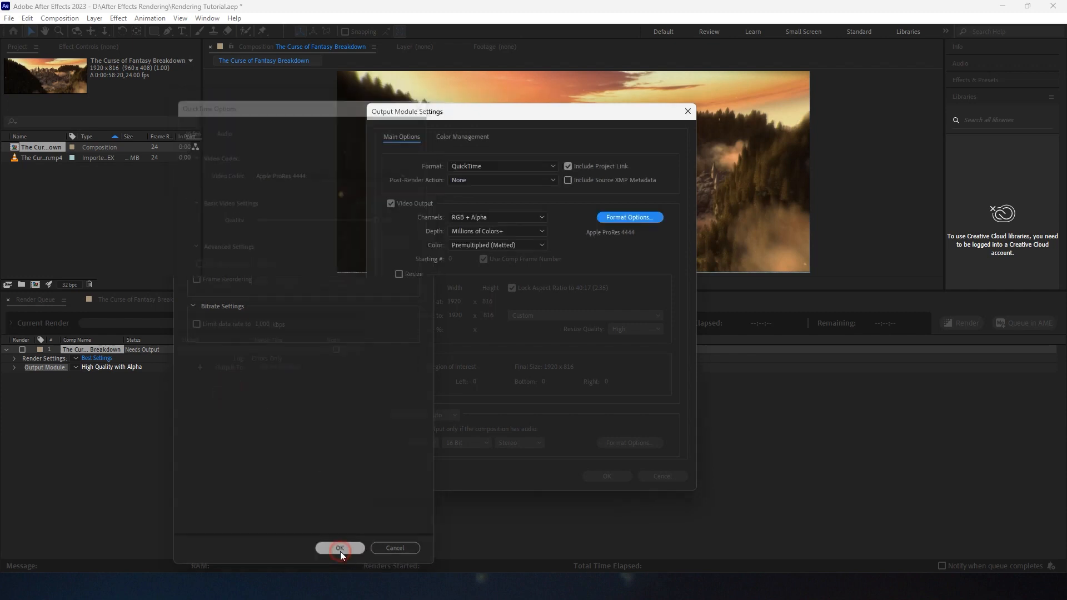
# - Examine the channel choices for the QuickTime video output and keep RGB + Alpha
pyautogui.click(475, 219)
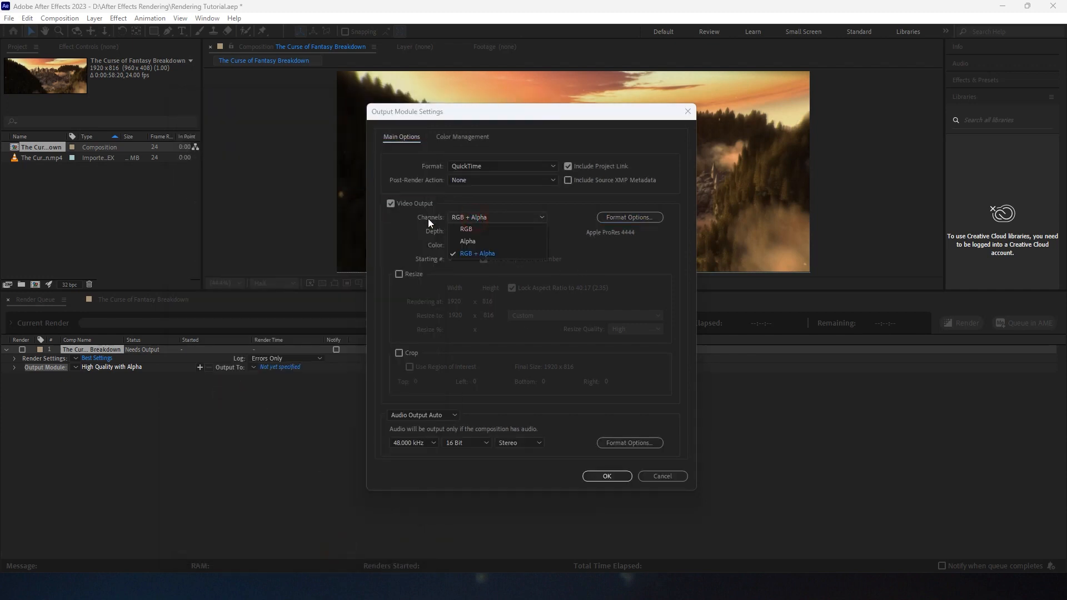
pyautogui.click(416, 222)
pyautogui.moveTo(536, 106); pyautogui.dragTo(388, 111)
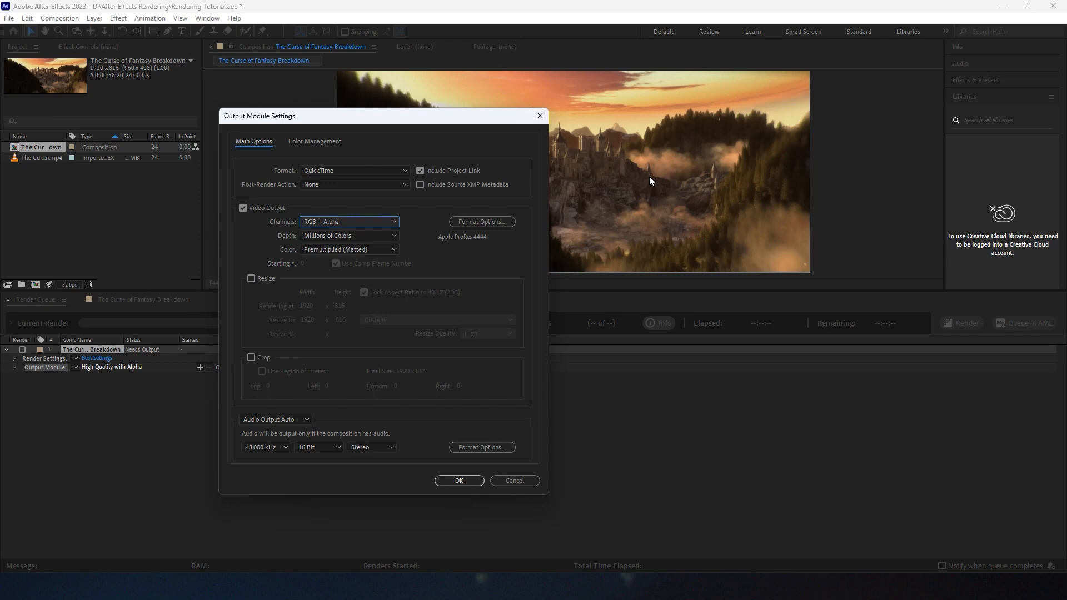
pyautogui.click(330, 222)
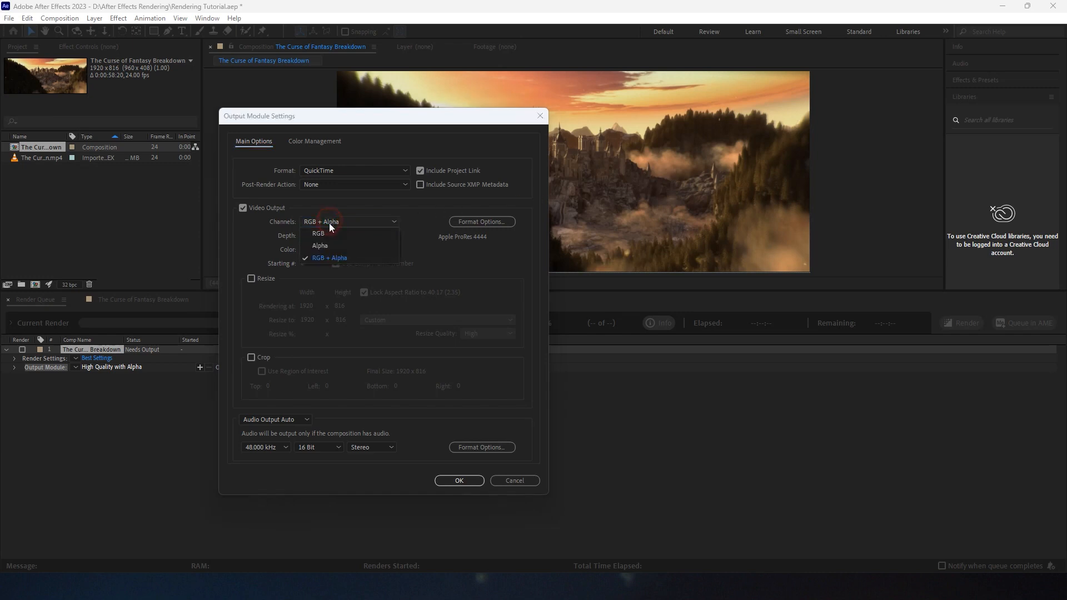
pyautogui.click(322, 258)
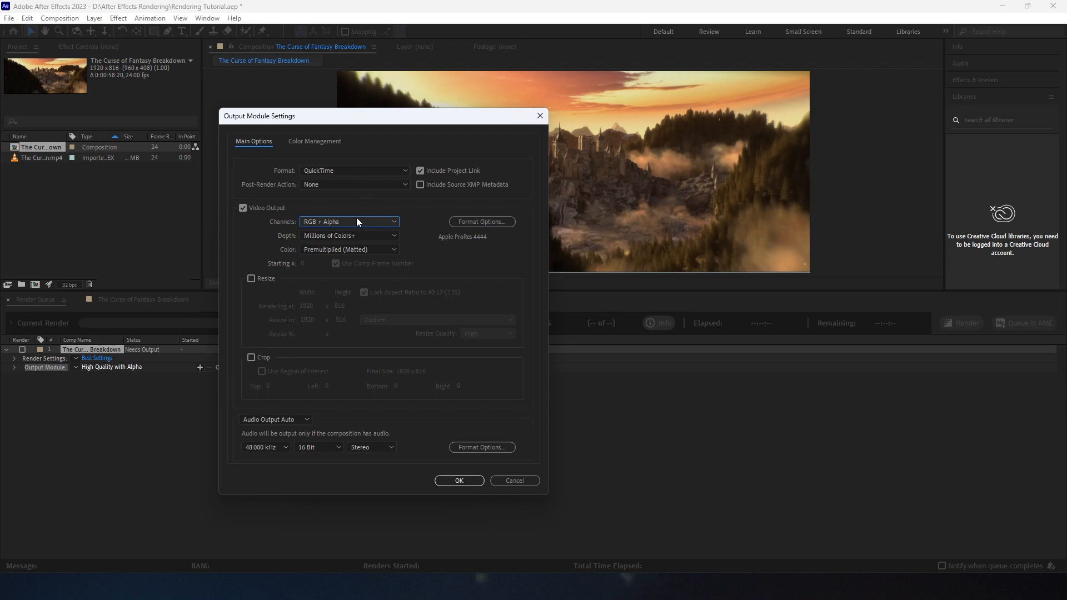
# - Change the output module's format to H.264, keep its default encoding options and RGB channels, and apply the settings
pyautogui.click(352, 173)
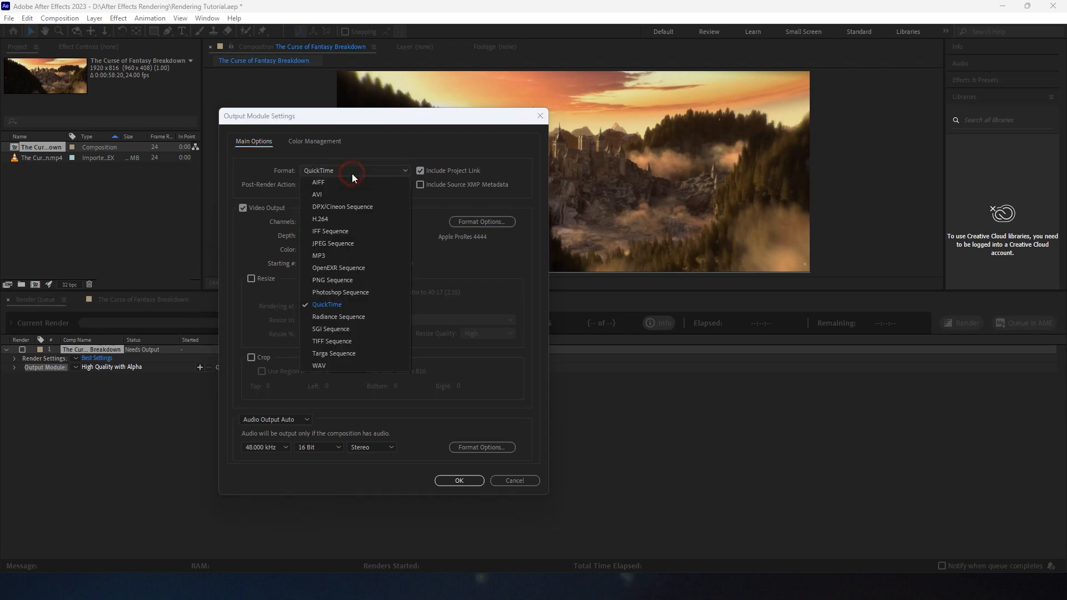
pyautogui.click(328, 219)
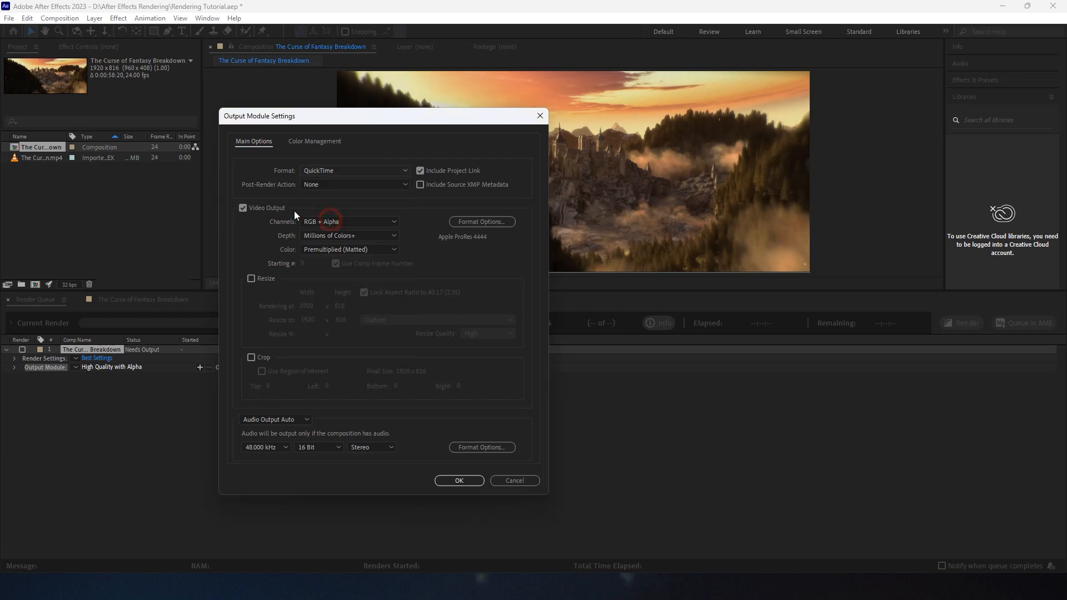
pyautogui.click(453, 222)
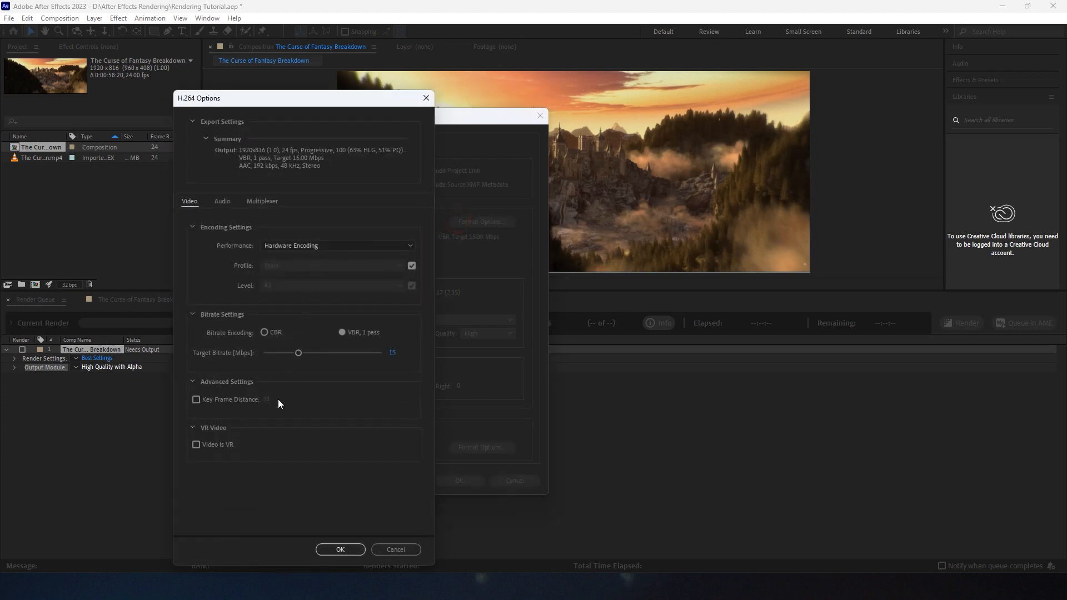
pyautogui.click(340, 549)
pyautogui.click(334, 222)
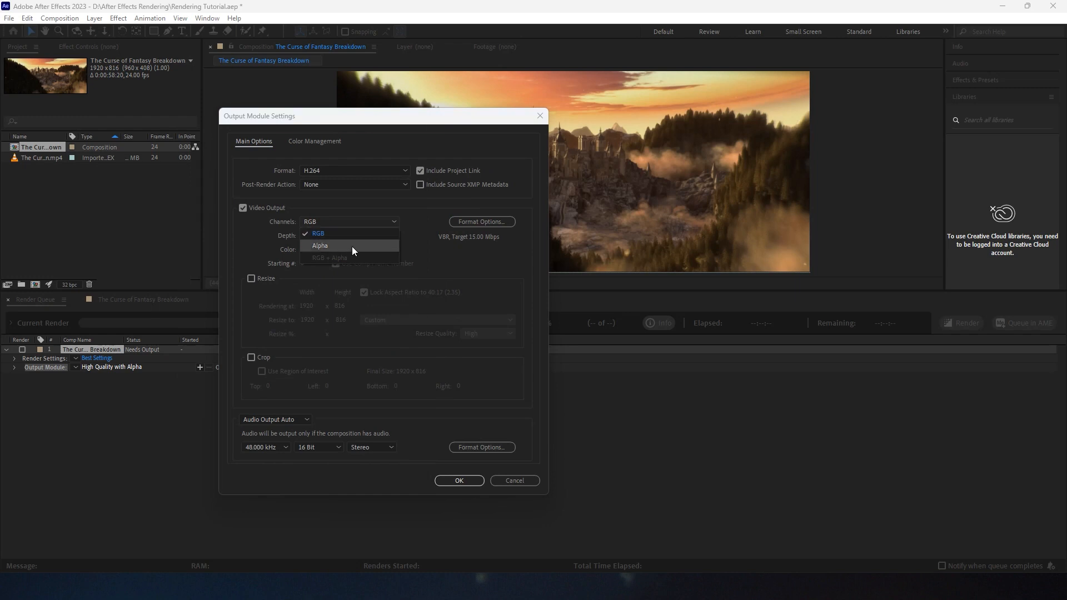
pyautogui.click(421, 251)
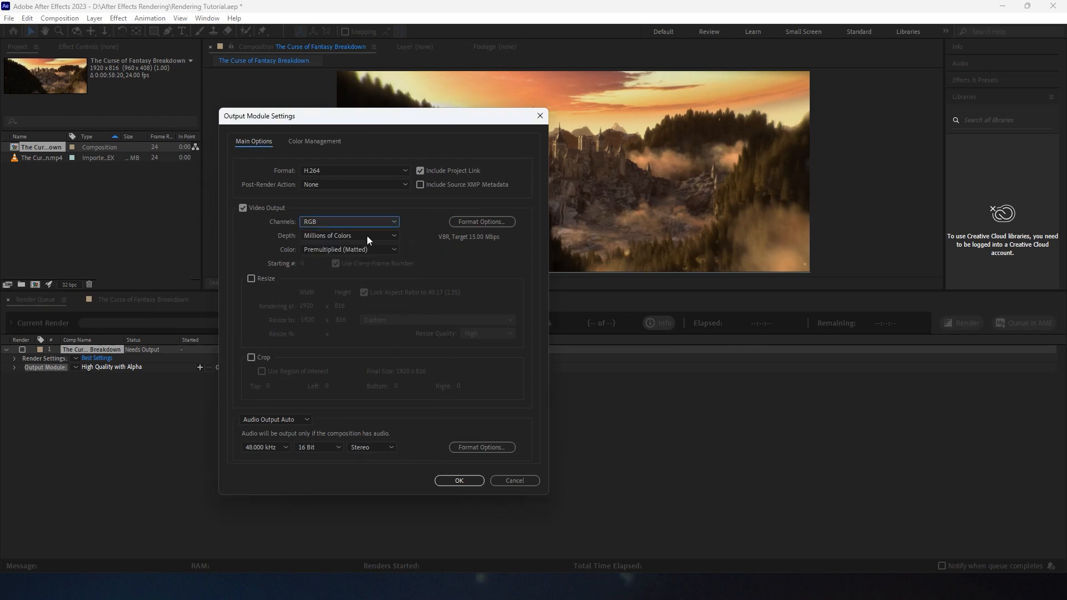
pyautogui.click(458, 481)
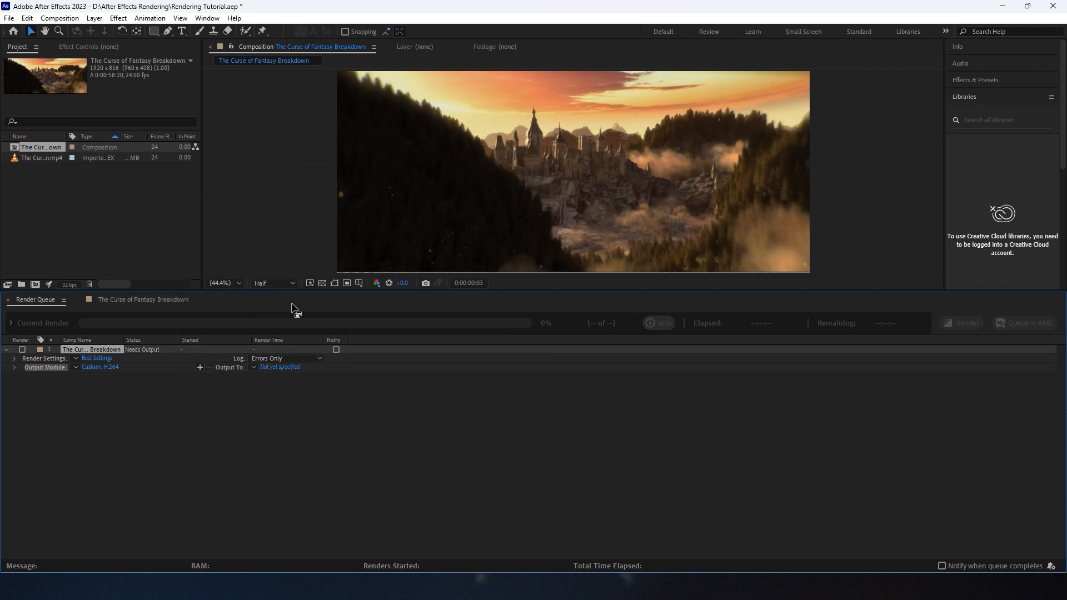
# - Start a new output module template from the queued render's settings and name it Tutorial Temp
pyautogui.moveTo(318, 291); pyautogui.dragTo(307, 346)
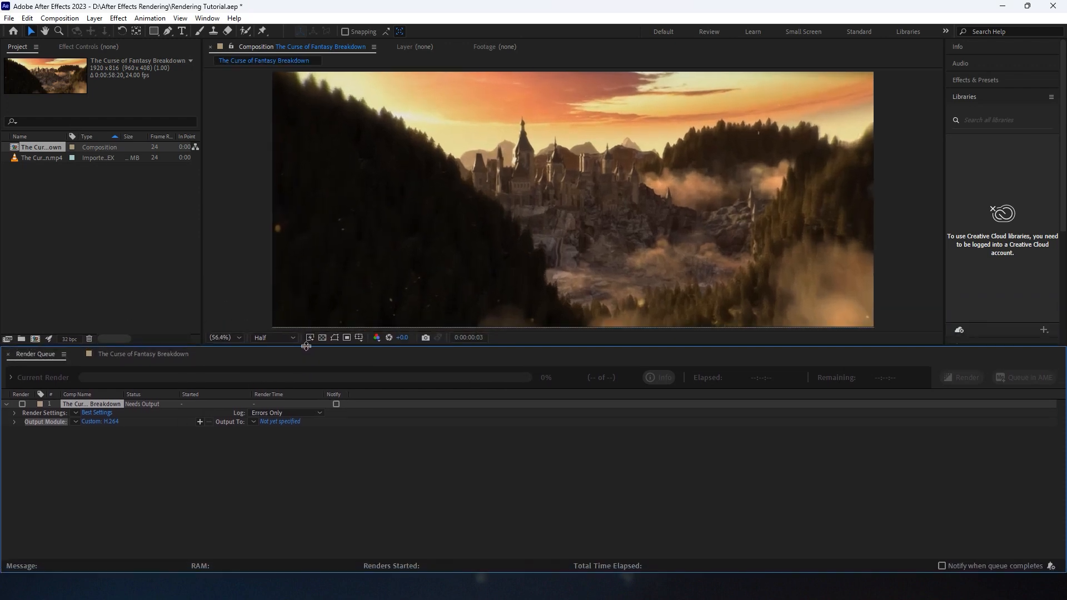
pyautogui.click(76, 422)
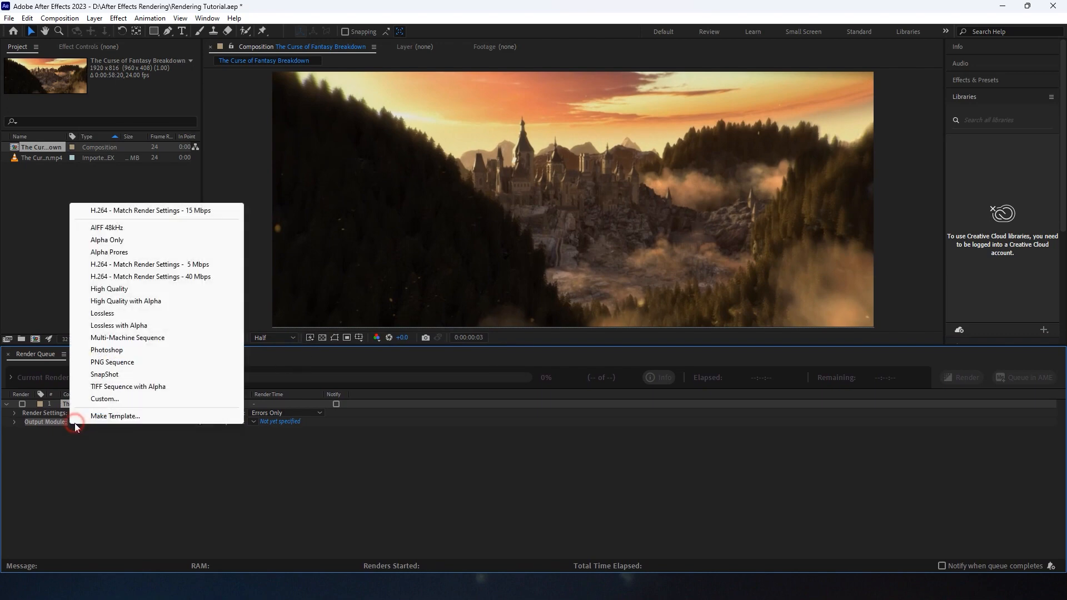
pyautogui.click(113, 417)
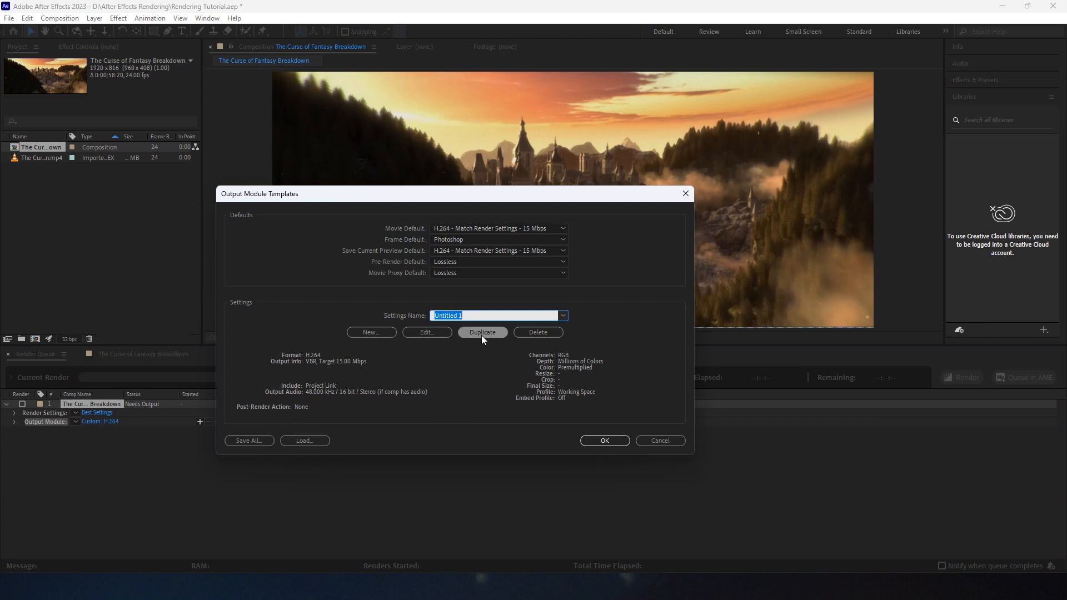
pyautogui.write('Tutorial Temp')
# - Edit the Tutorial Temp template to use the QuickTime format with video output enabled
pyautogui.click(411, 334)
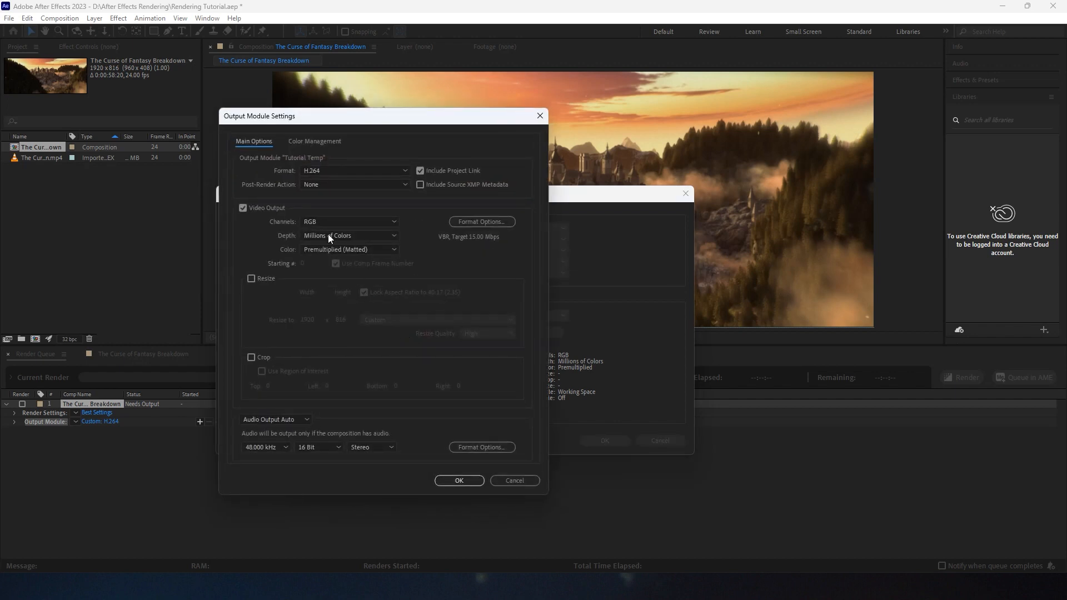
pyautogui.click(347, 170)
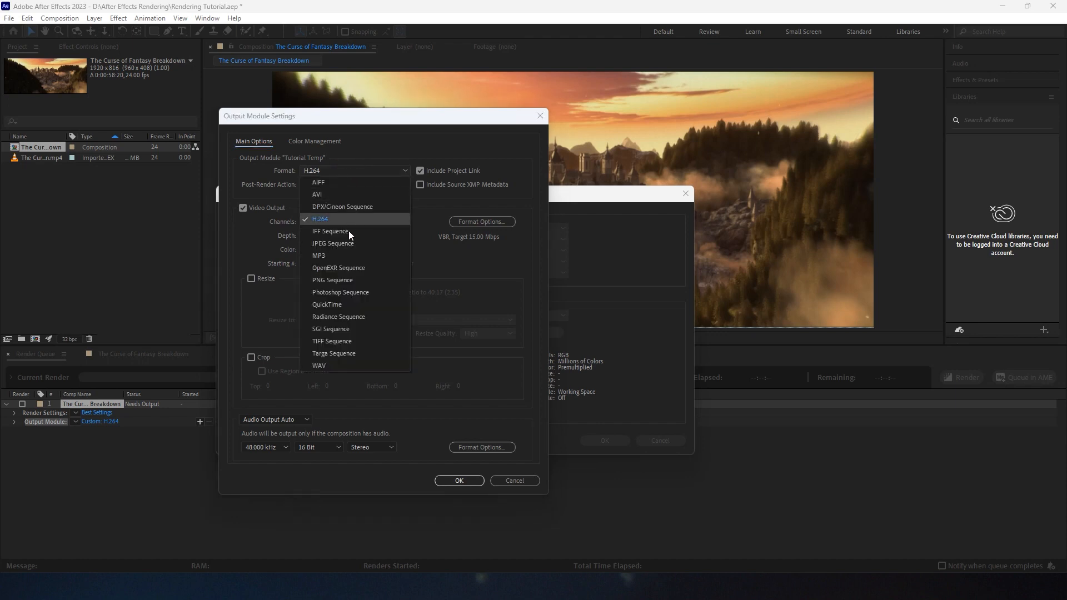
pyautogui.click(349, 252)
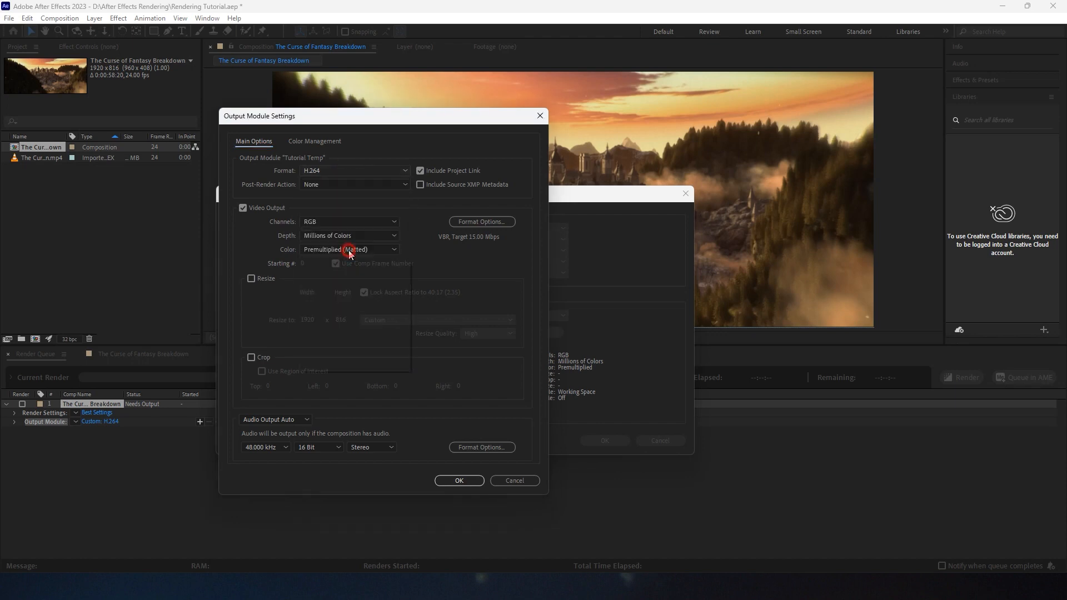
pyautogui.click(348, 170)
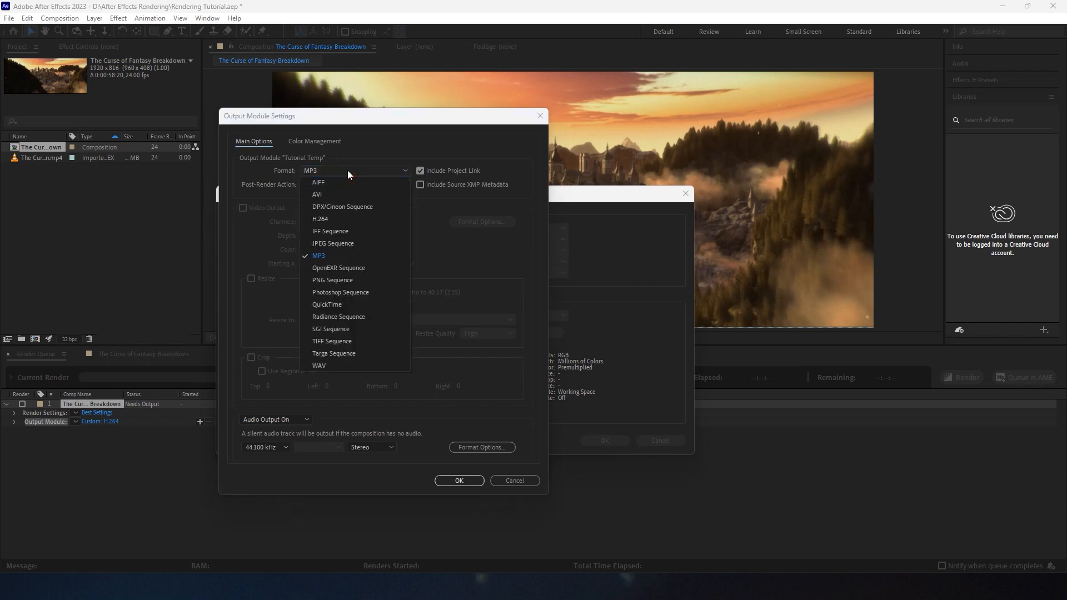
pyautogui.click(350, 305)
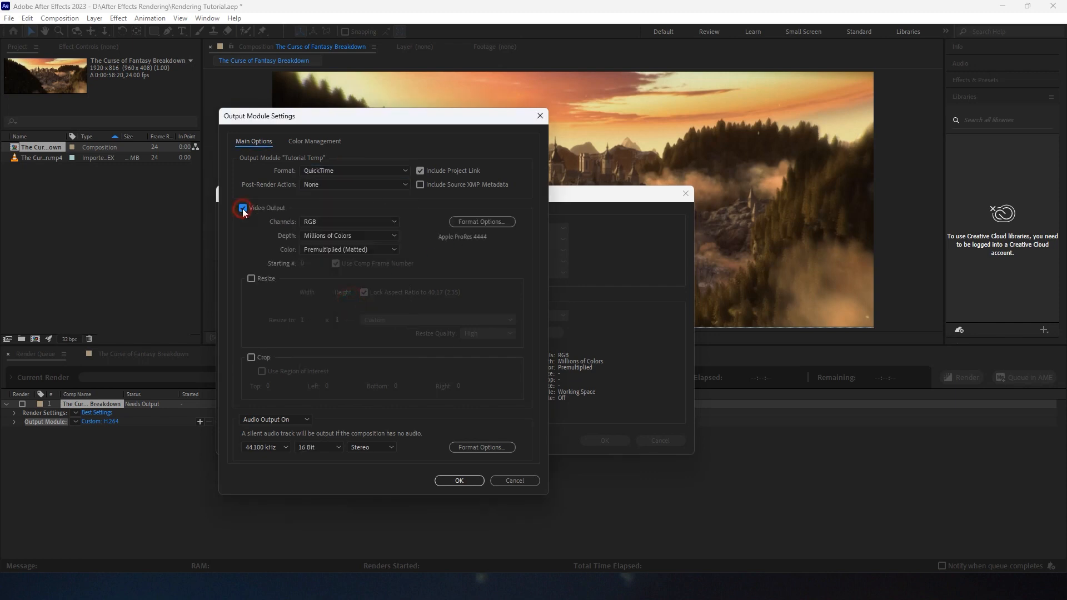
# - Set the template's QuickTime video codec to Apple ProRes 4444 XQ
pyautogui.click(483, 222)
pyautogui.click(330, 169)
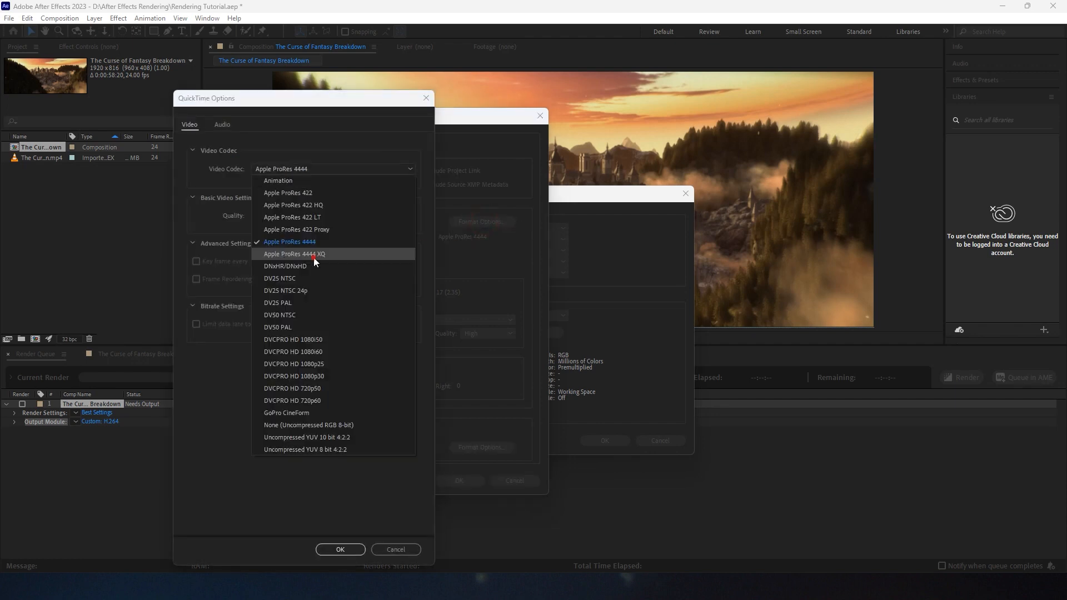
pyautogui.click(313, 254)
pyautogui.click(340, 549)
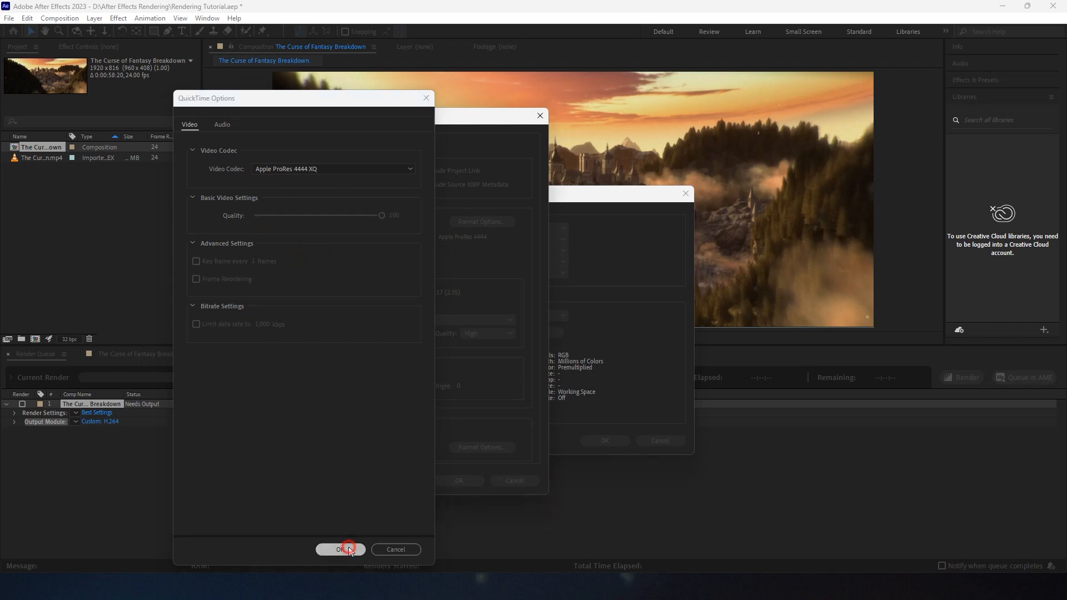
# - Set the Tutorial Temp template's channels to RGB + Alpha and save the output module template
pyautogui.click(342, 221)
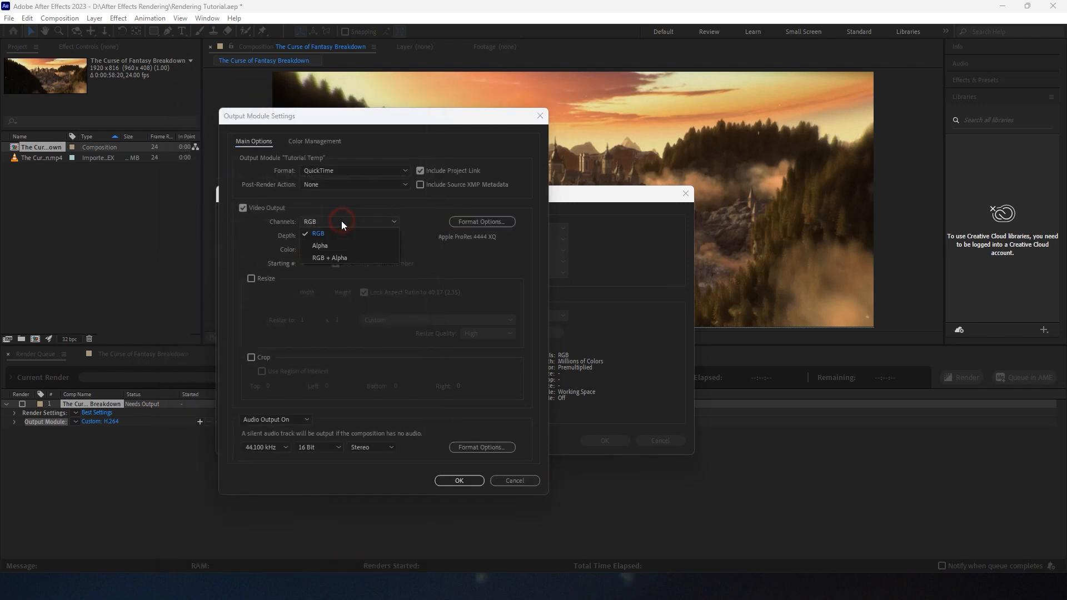
pyautogui.click(341, 259)
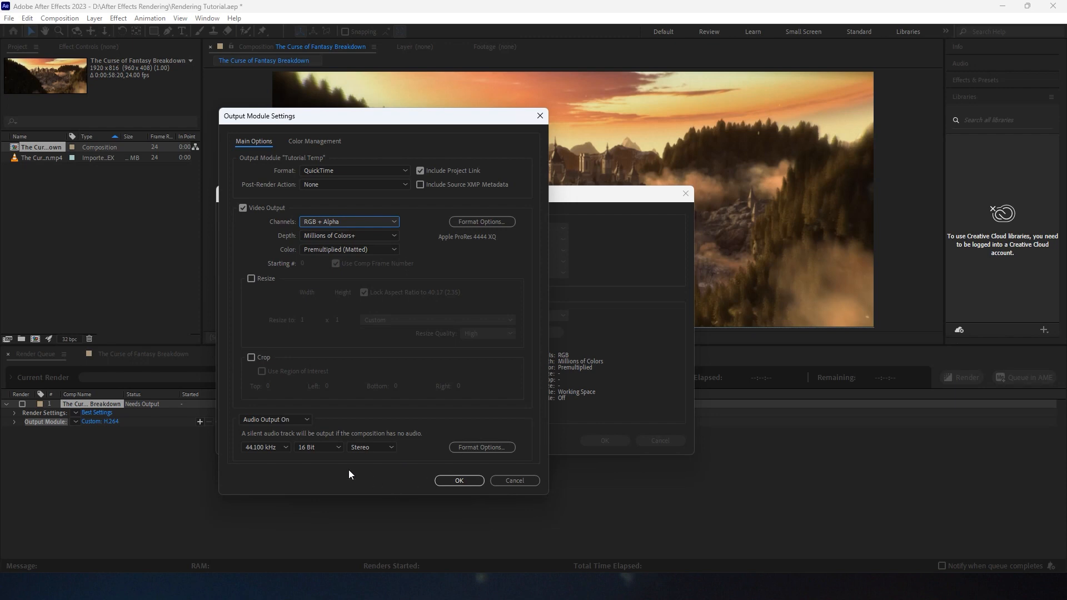
pyautogui.click(446, 483)
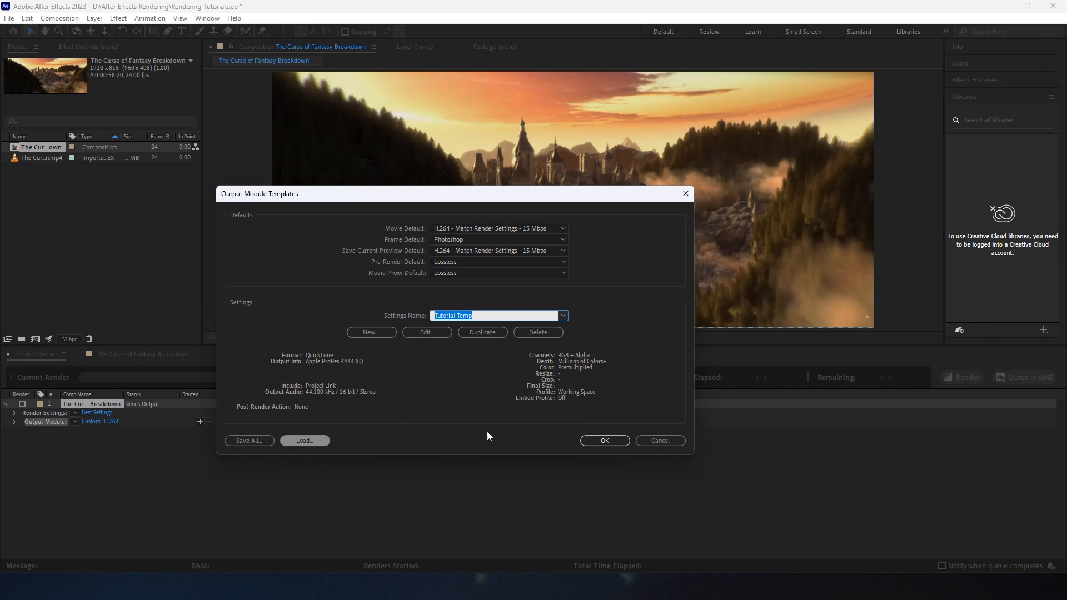
pyautogui.click(609, 442)
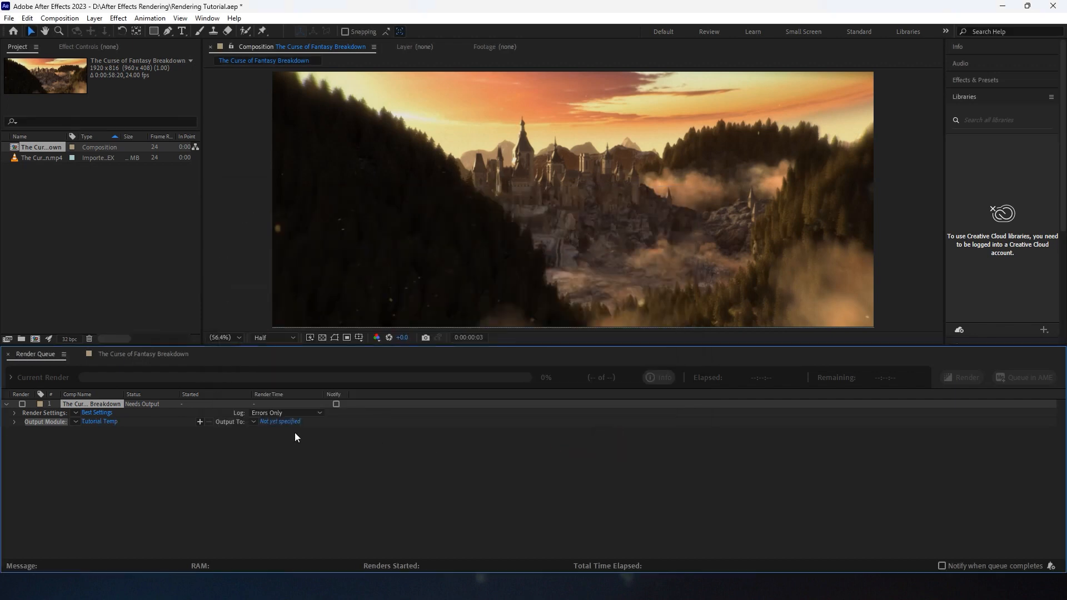
pyautogui.click(89, 442)
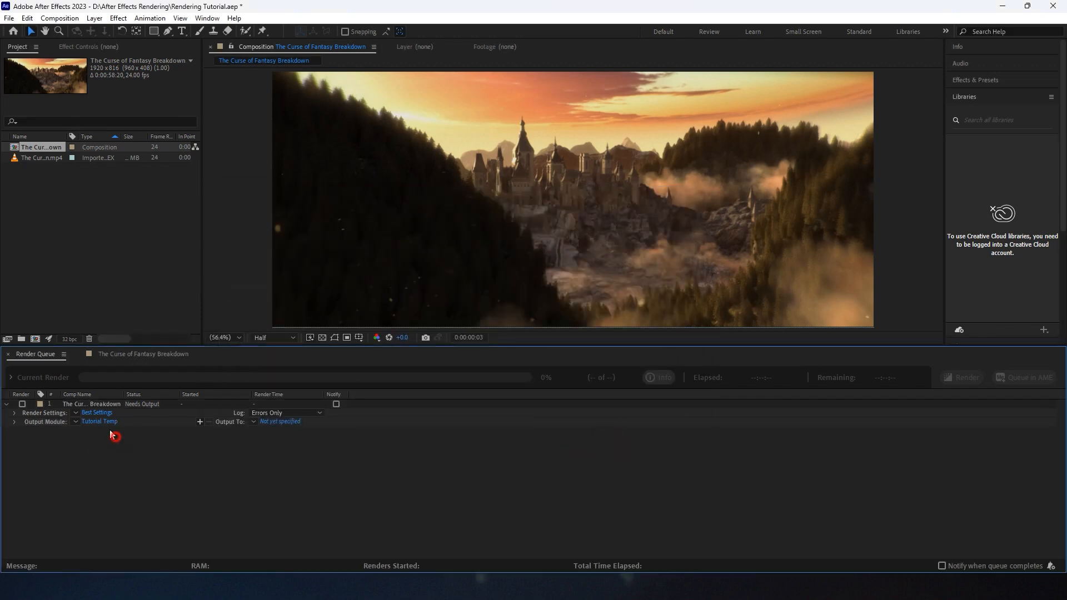
pyautogui.click(74, 422)
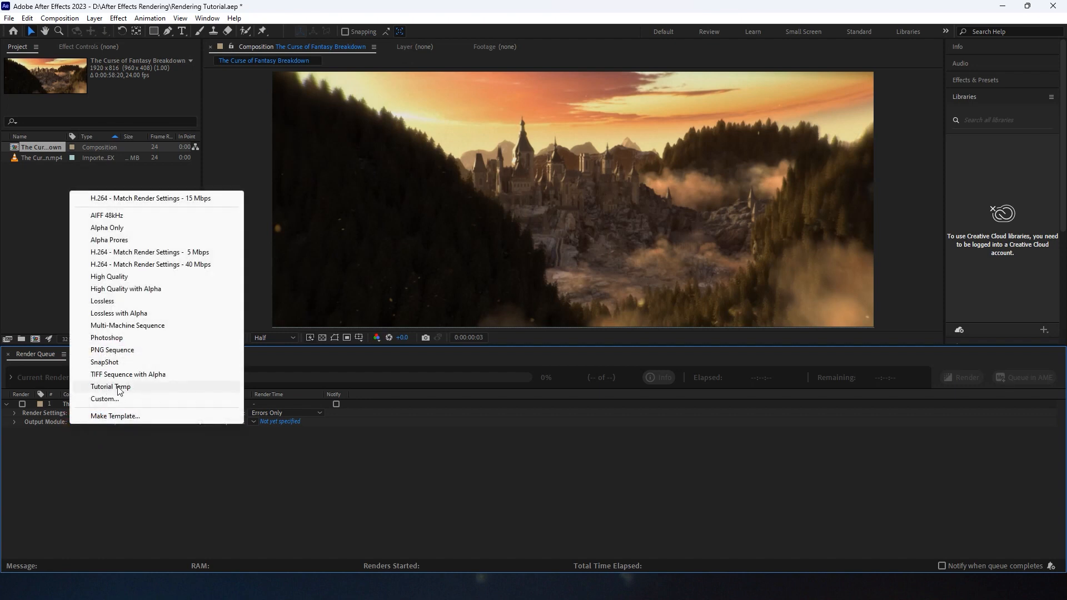
pyautogui.click(153, 458)
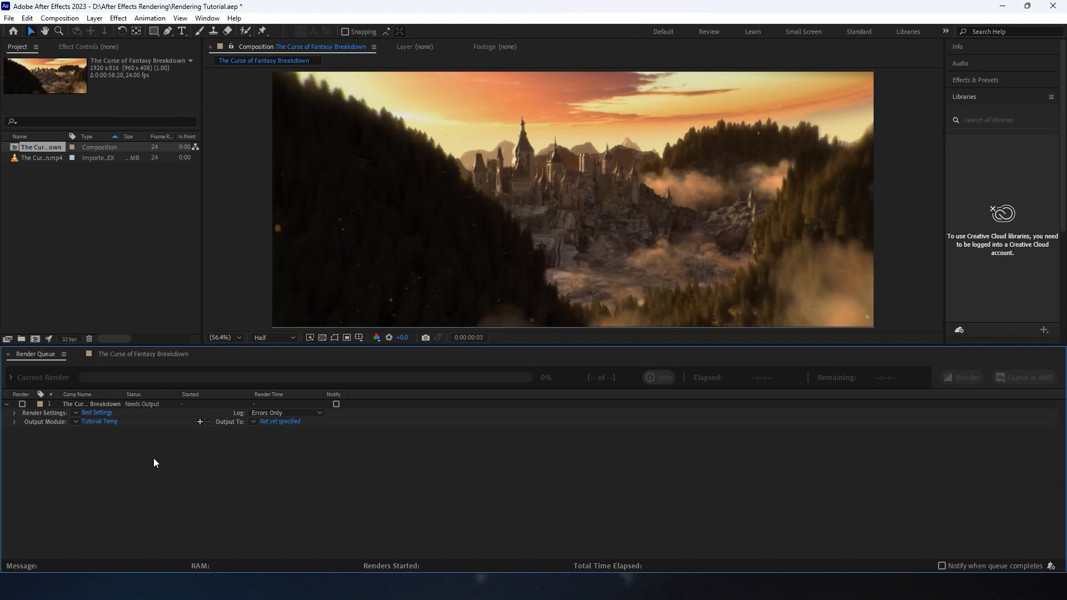
pyautogui.click(75, 423)
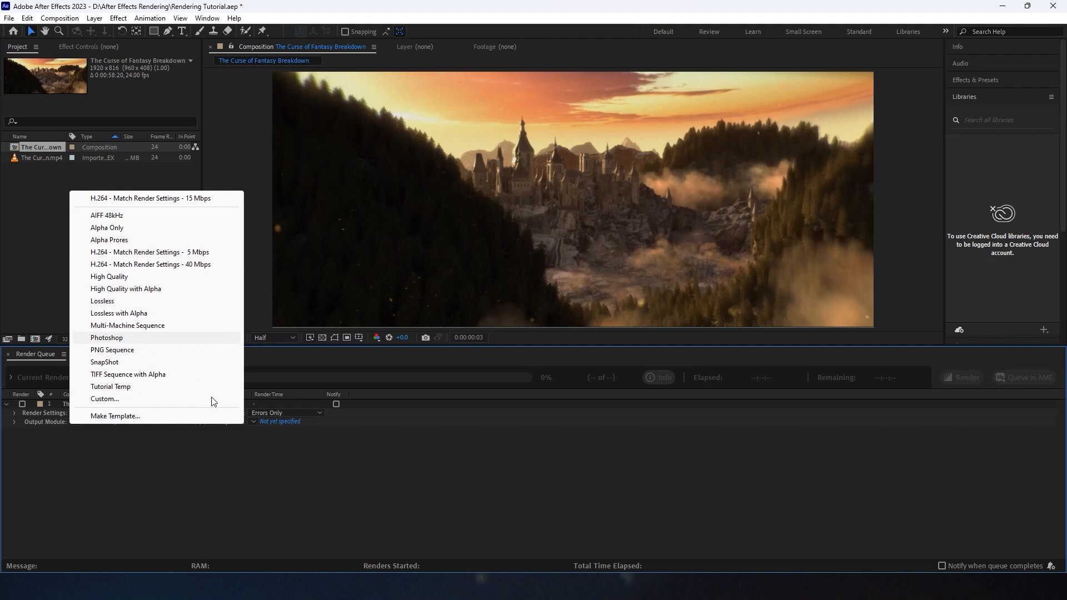
pyautogui.click(229, 457)
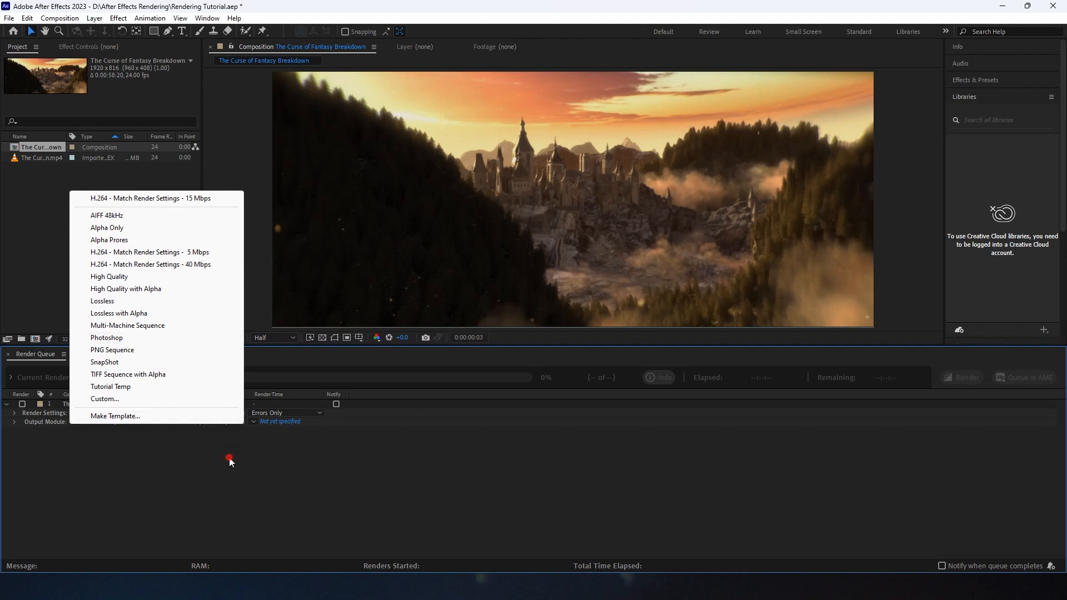
# - Set the queued render's output file to The Curse of Fantasy Breakdown.mov in the After Effects Rendering folder on drive D
pyautogui.click(277, 424)
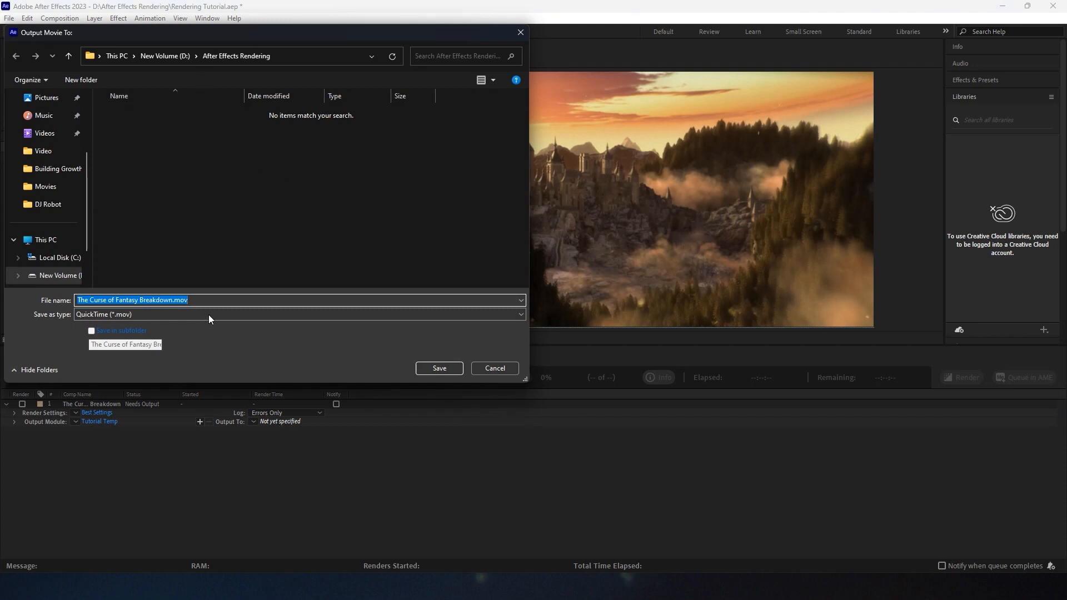
pyautogui.click(144, 301)
pyautogui.moveTo(168, 301); pyautogui.dragTo(76, 302)
pyautogui.click(429, 369)
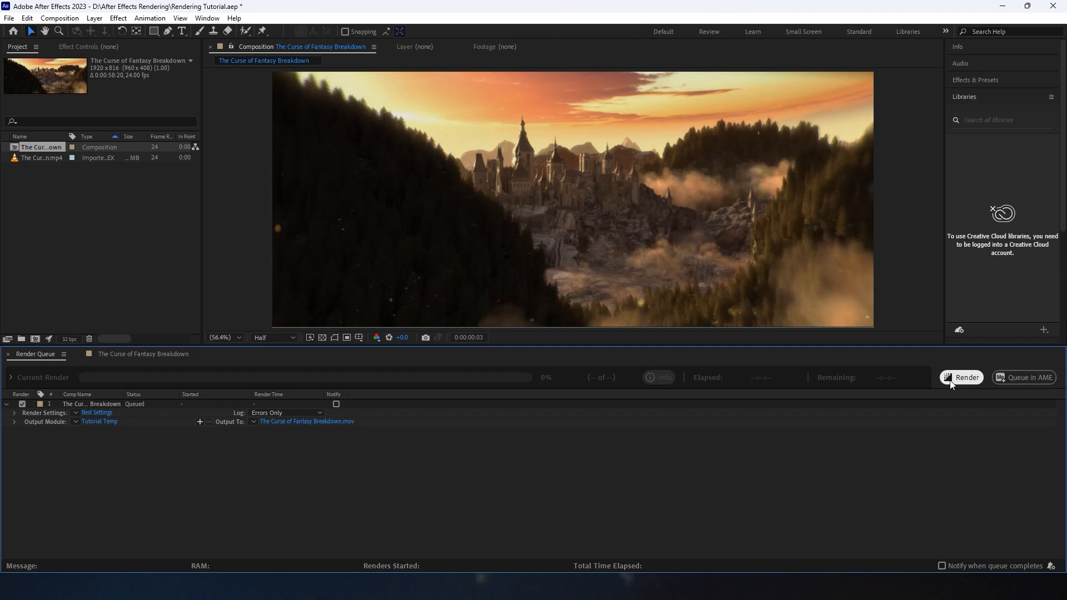
# - Try to add The Curse of Fantasy Breakdown composition to the render queue again from its timeline
pyautogui.click(142, 354)
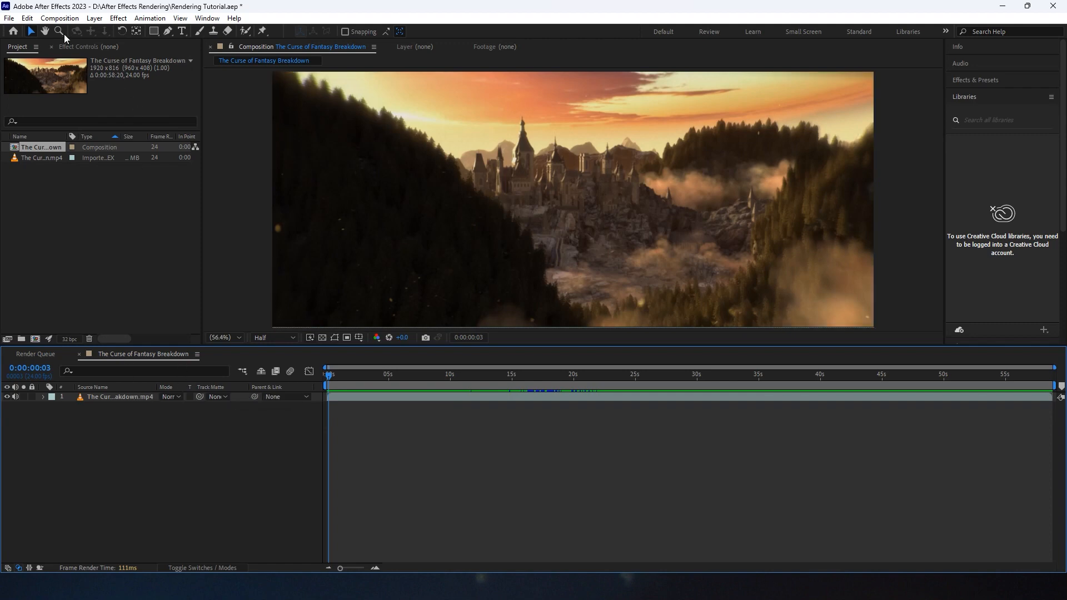
pyautogui.click(60, 17)
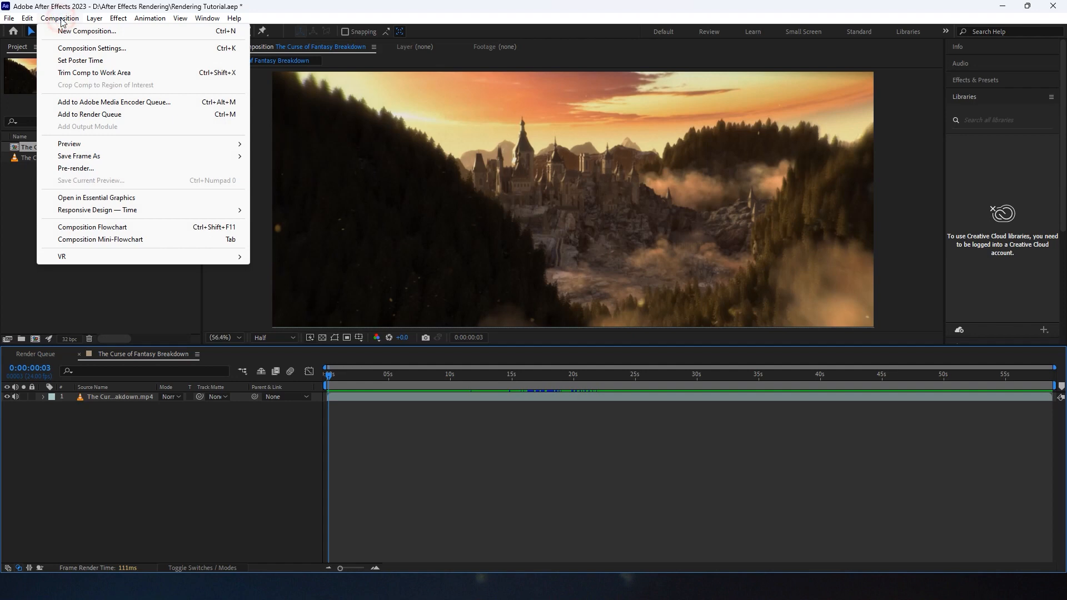
pyautogui.click(83, 114)
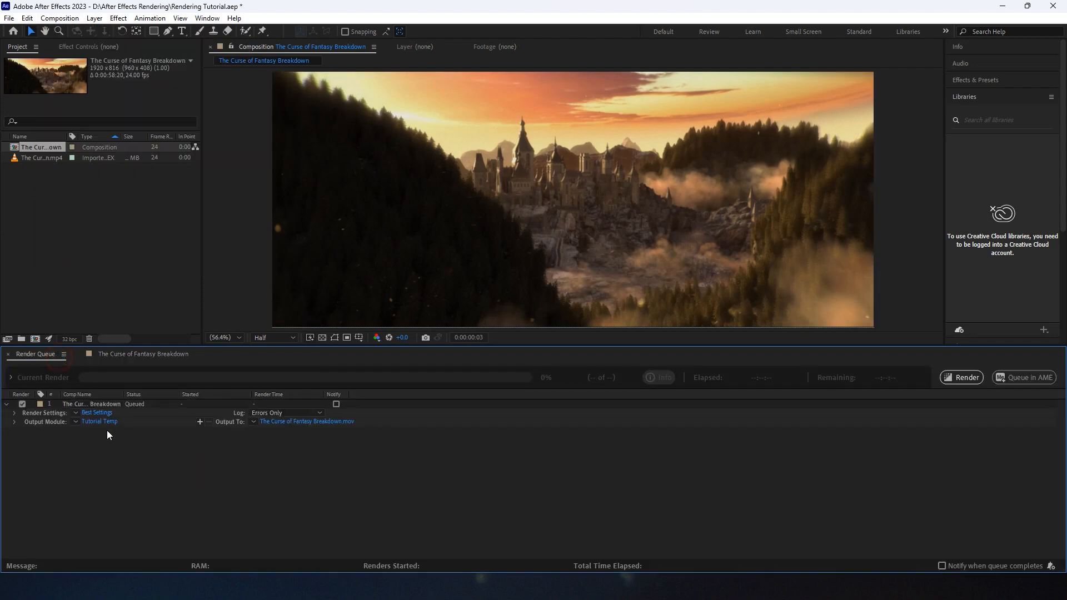